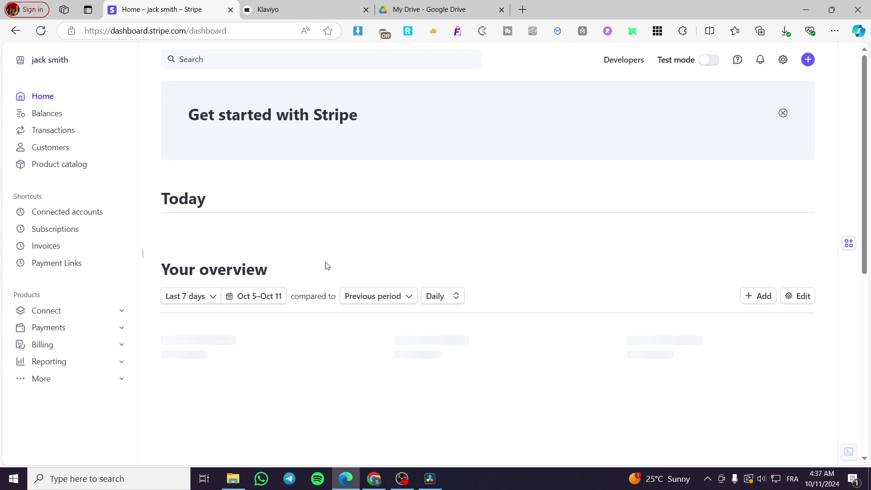
Open the Product catalog showing Luxury Shirt for men ($35.99) and bread Pack ($3.99).
click(67, 167)
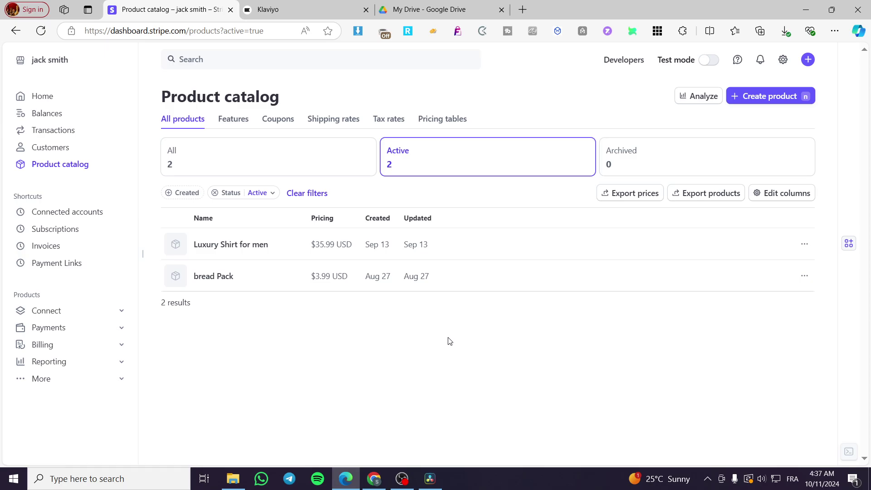
Create a product draft 'Product test' described as 'This is a test product with a sample description'.
key(n)
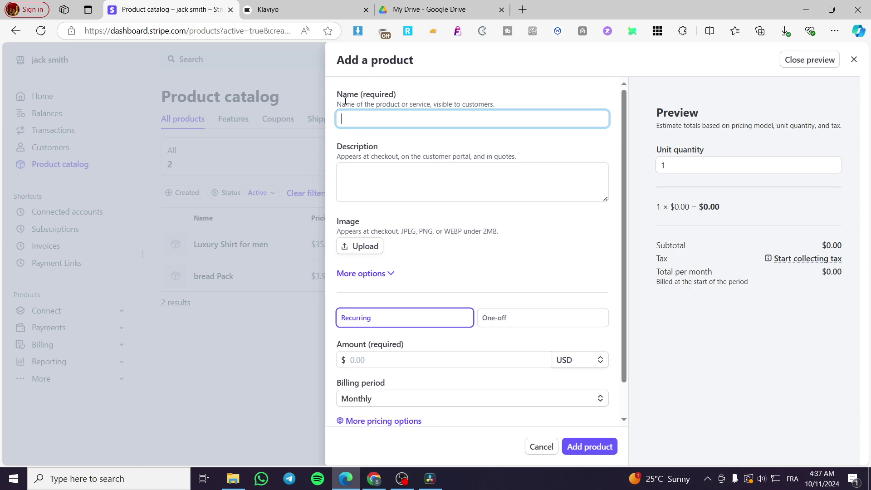
text(P)
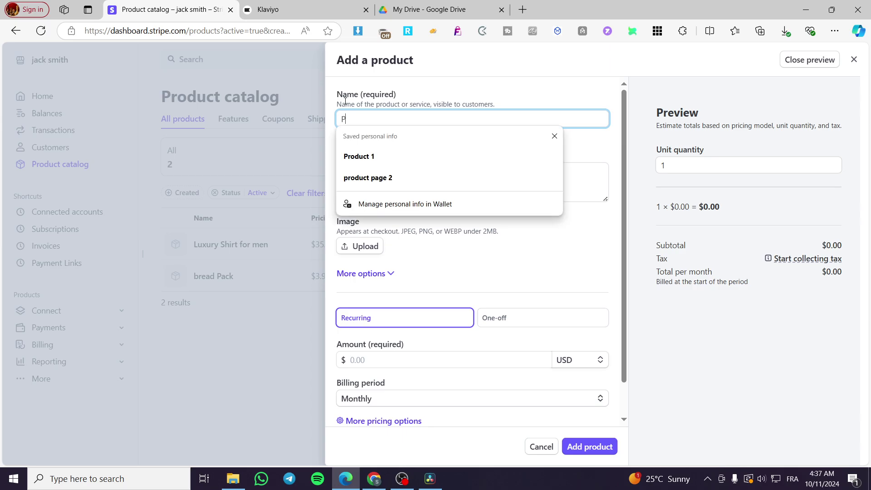
text(roduct test)
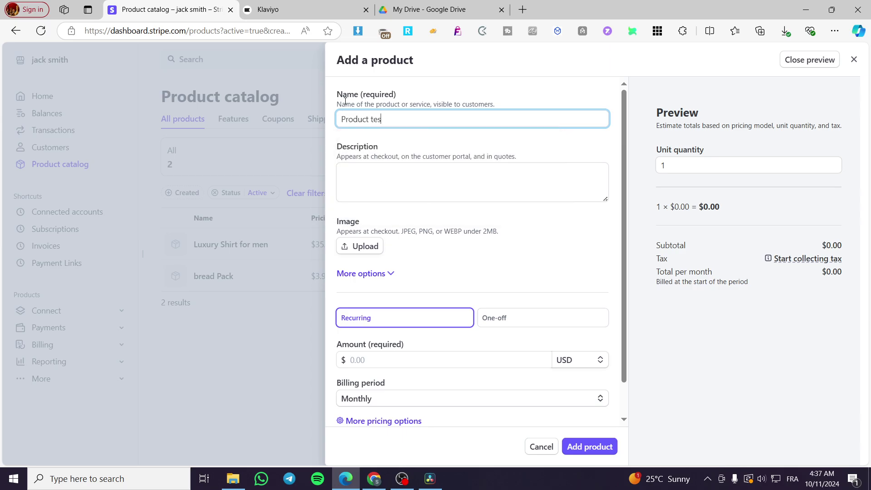
click(406, 188)
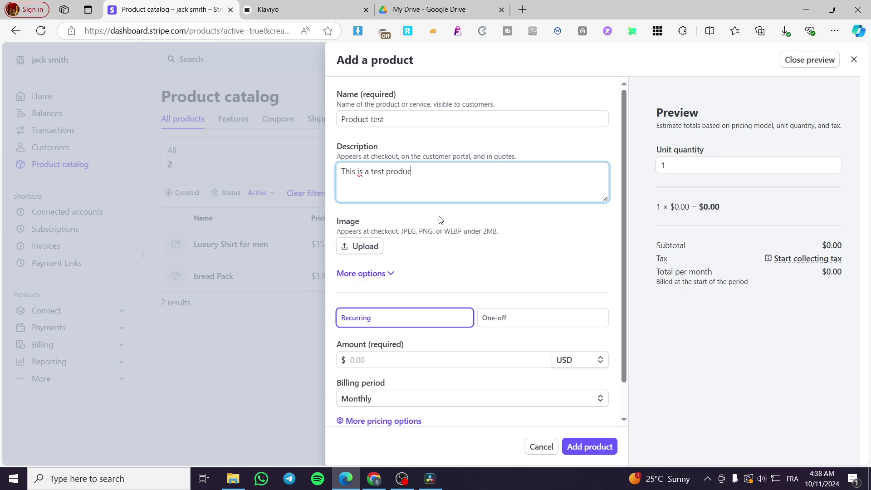
text(a sample description)
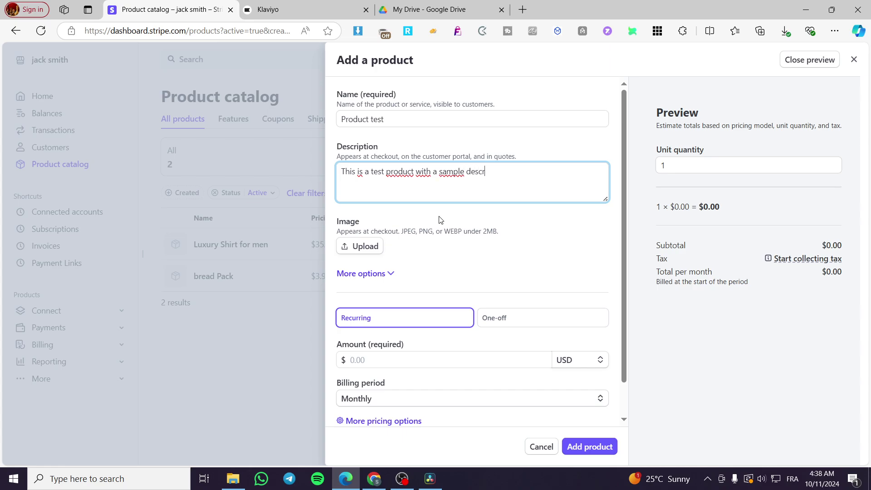
Upload the gaming PC picture from Downloads as the product image.
click(363, 246)
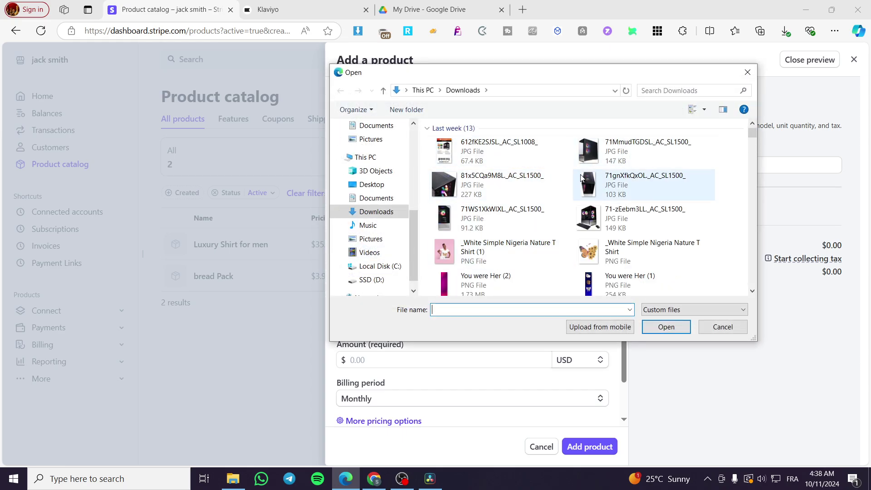
double_click(618, 214)
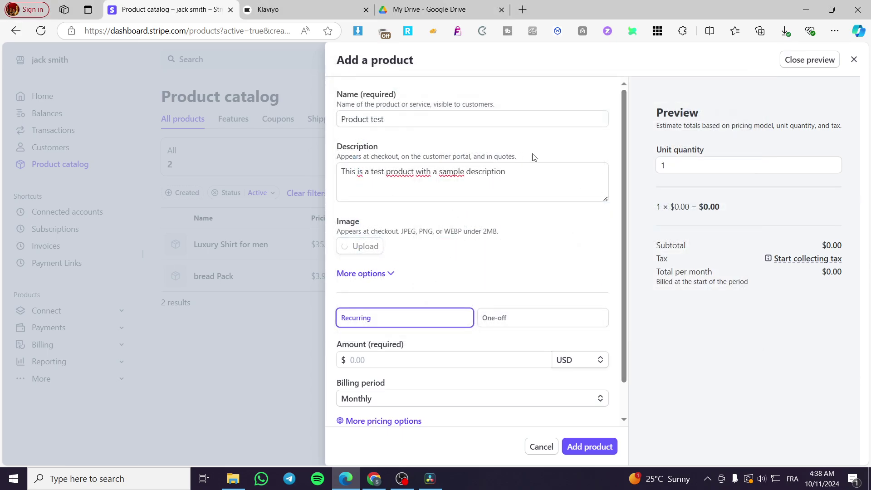
drag(526, 172, 281, 194)
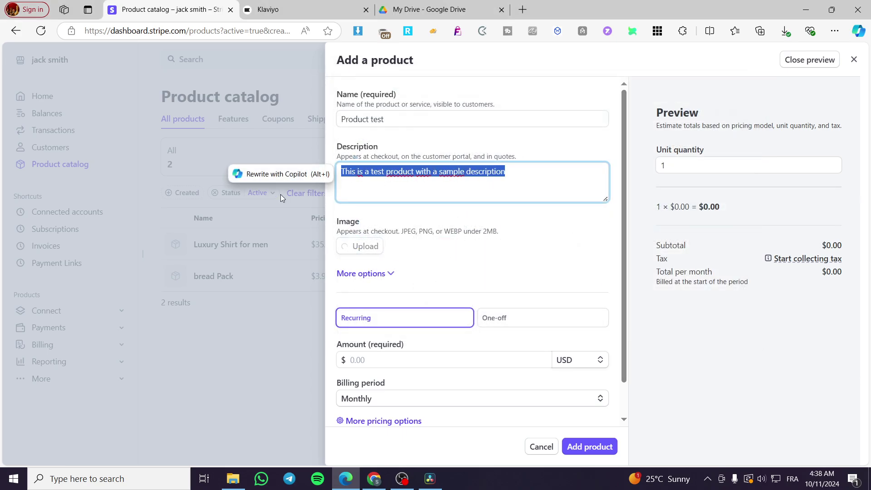
Rename the product 'Gaming Pc' and change its description to 'Mega Gaming Pc'.
drag(394, 119, 297, 119)
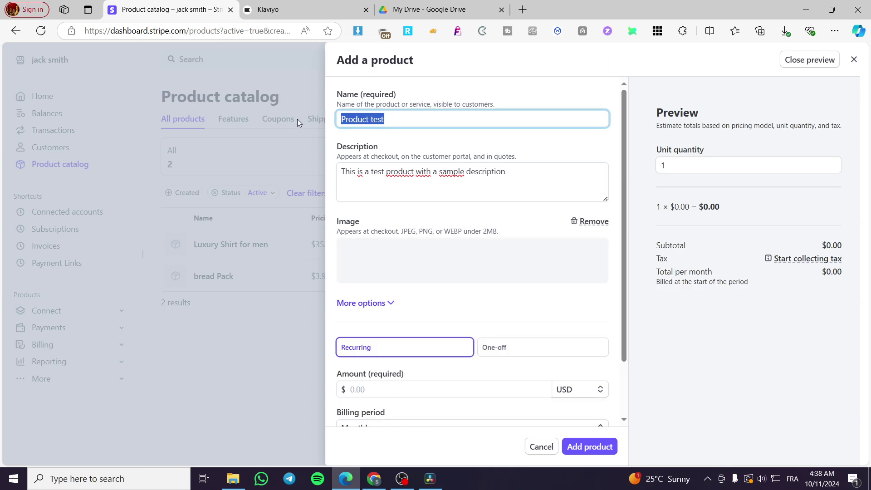
text(Gam)
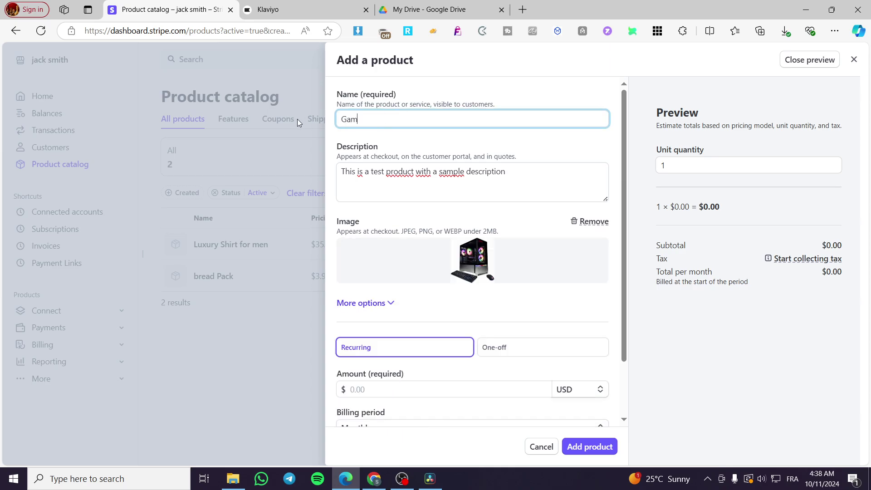
text(ing Pc)
drag(512, 174, 263, 146)
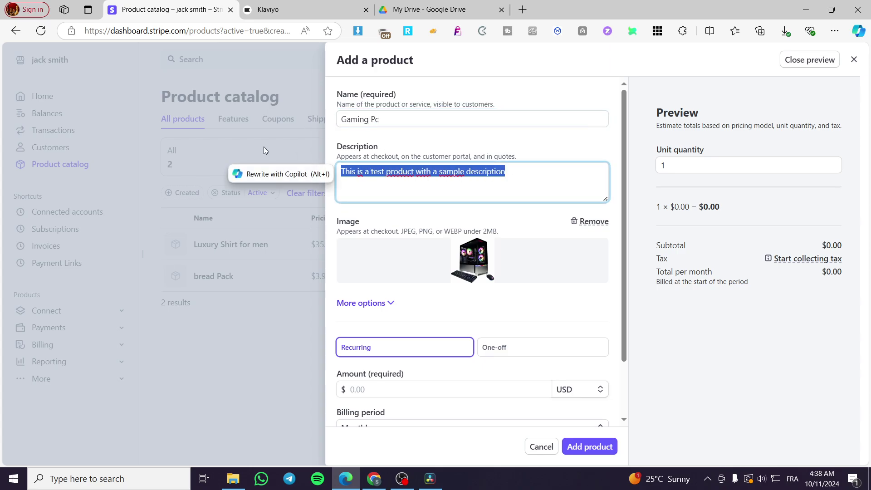
text(Mega )
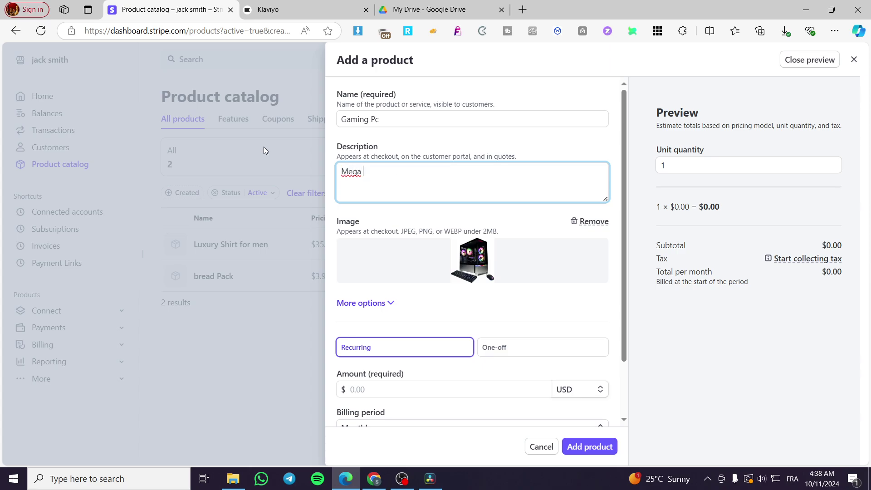
text(Gaming Pc)
Make Gaming Pc a one-off price with amount $1,099.99 USD.
scroll(422, 233, down, 2)
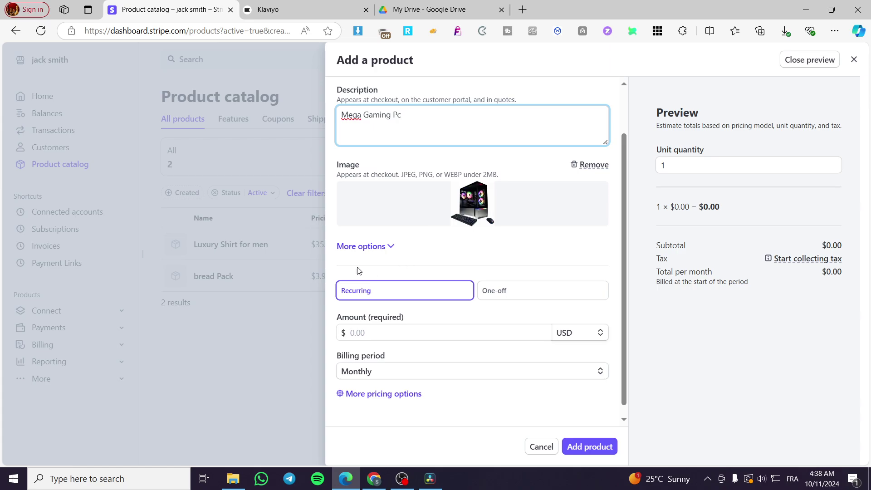
click(390, 247)
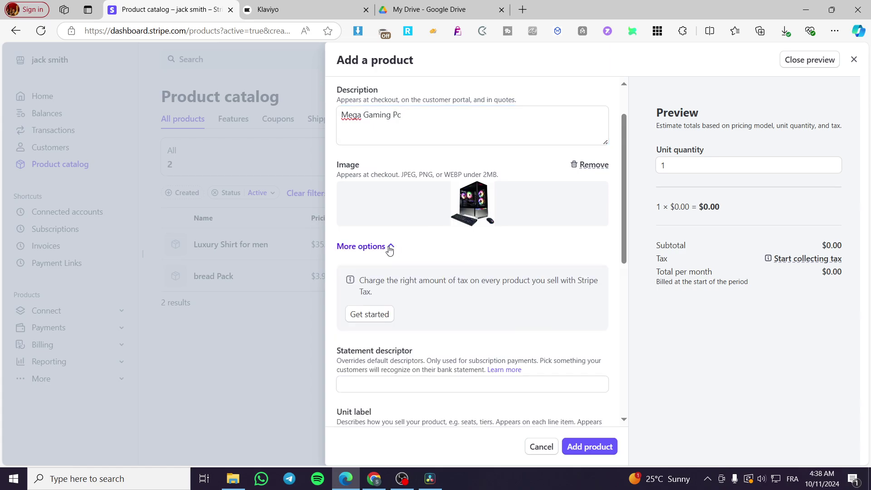
click(390, 247)
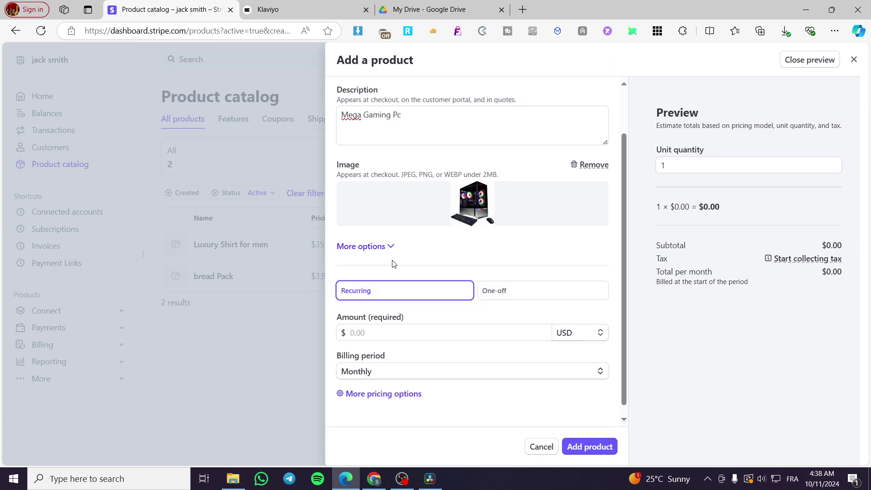
click(497, 282)
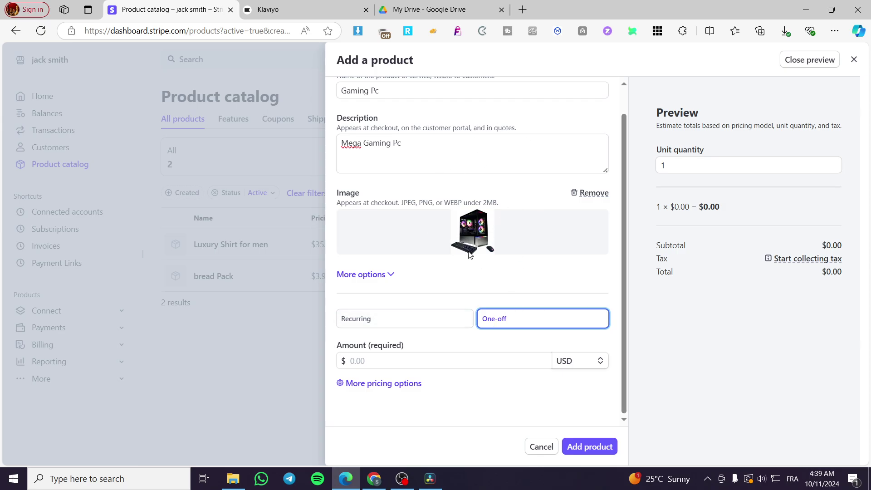
click(388, 322)
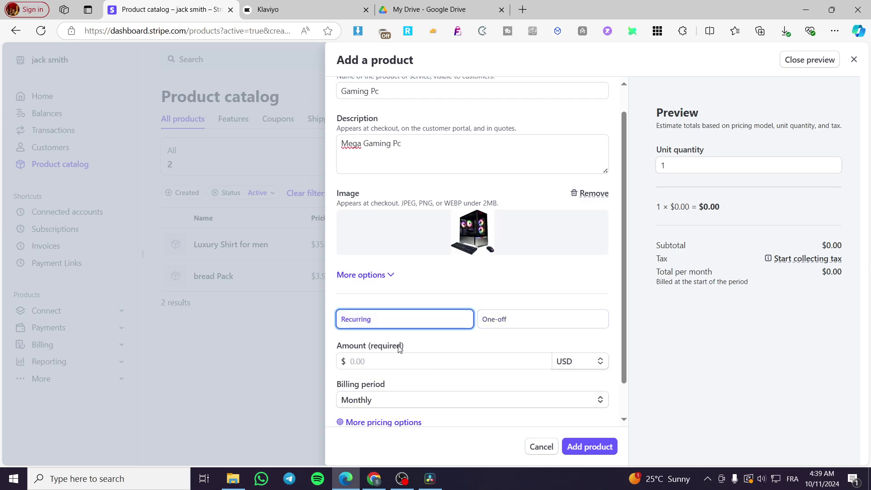
click(552, 322)
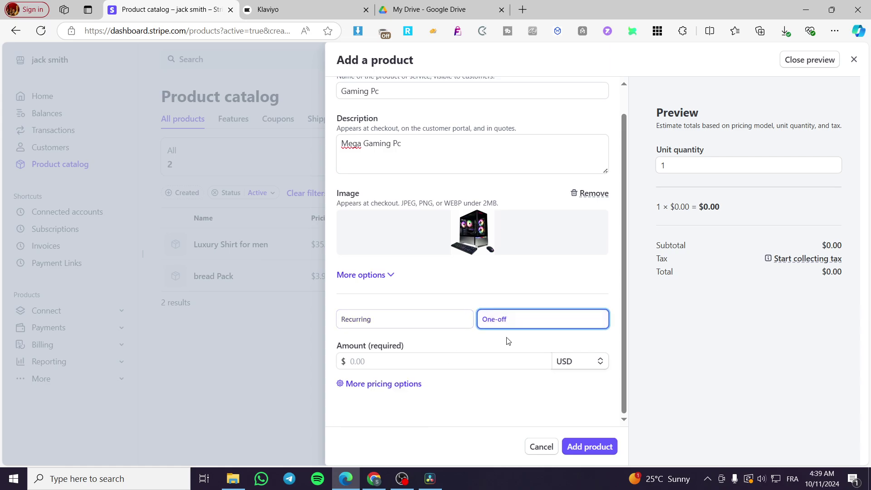
click(380, 362)
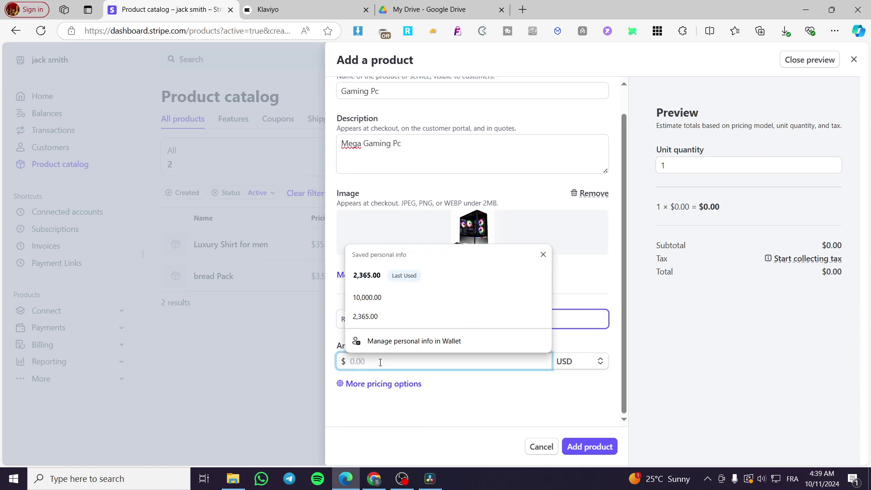
text(1099)
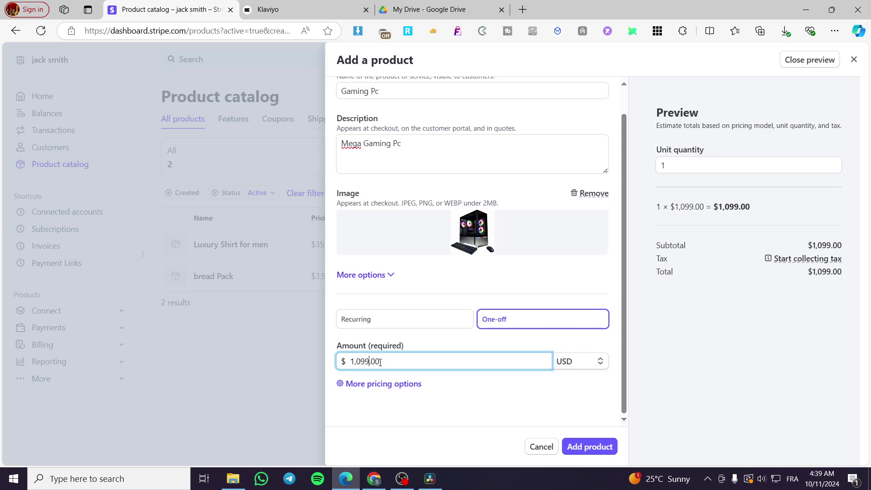
In the full pricing options, keep the Flat rate pricing model for the one-off price.
click(404, 383)
scroll(406, 383, down, 2)
scroll(400, 311, up, 2)
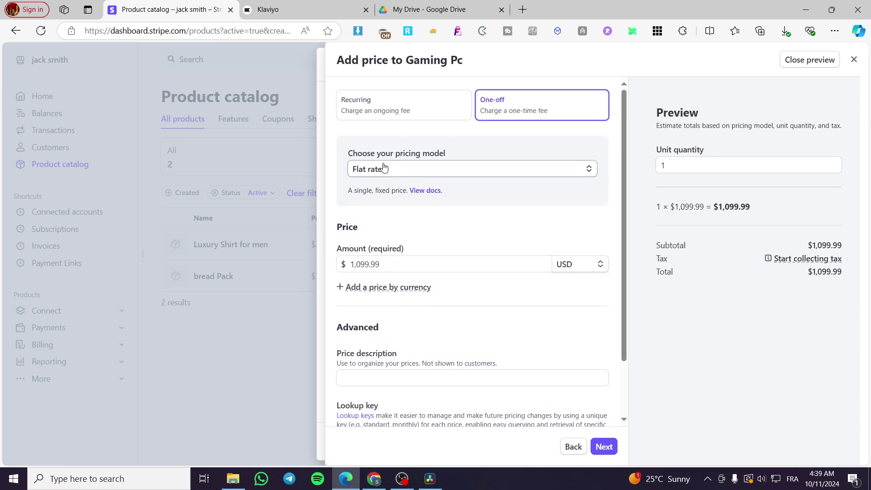
click(414, 169)
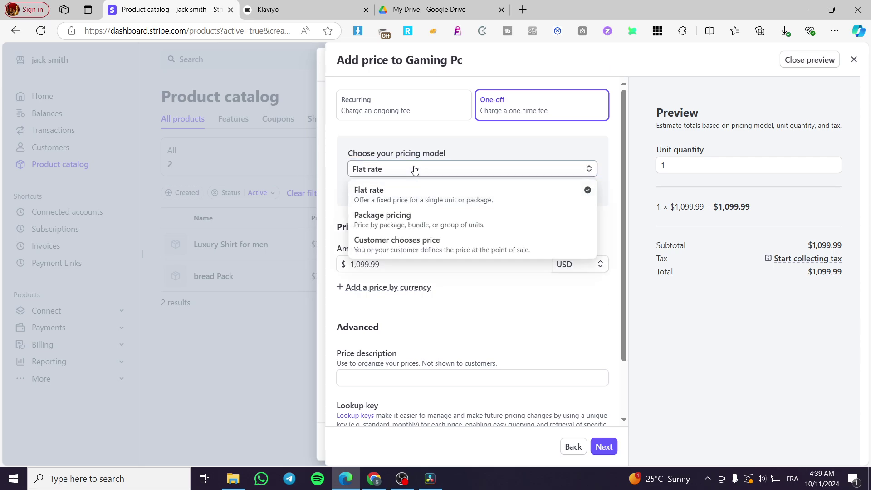
click(414, 170)
scroll(384, 255, down, 1)
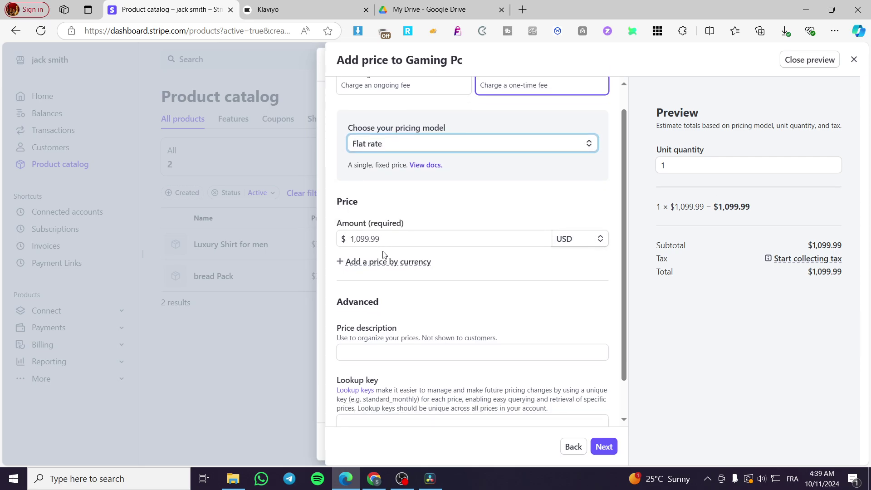
scroll(383, 255, down, 1)
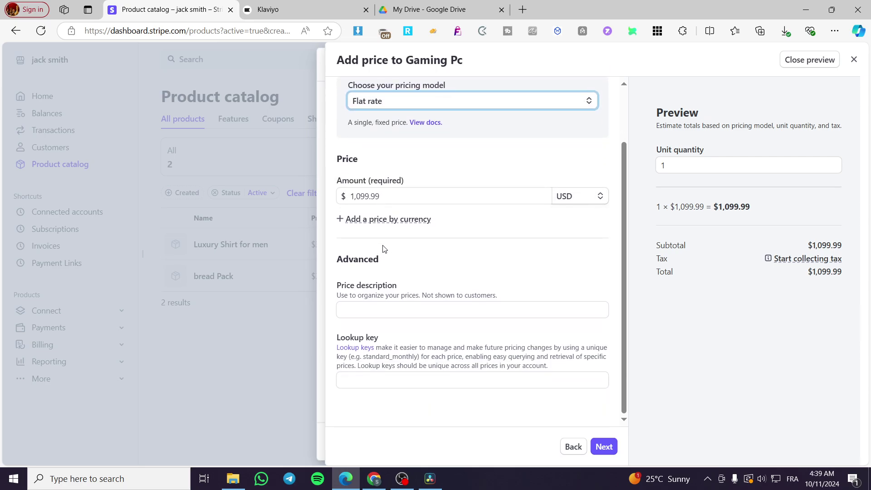
Add and then remove an extra currency price, saving the $1,099.99 USD price.
click(400, 225)
click(424, 235)
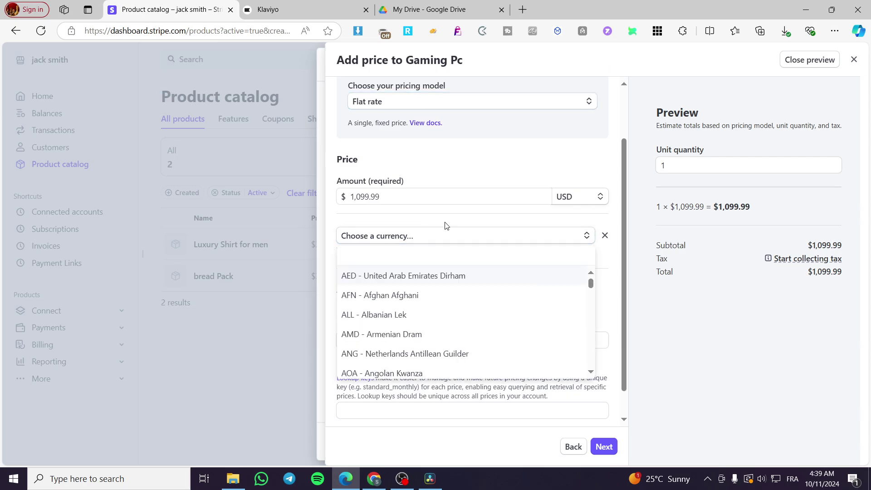
click(605, 235)
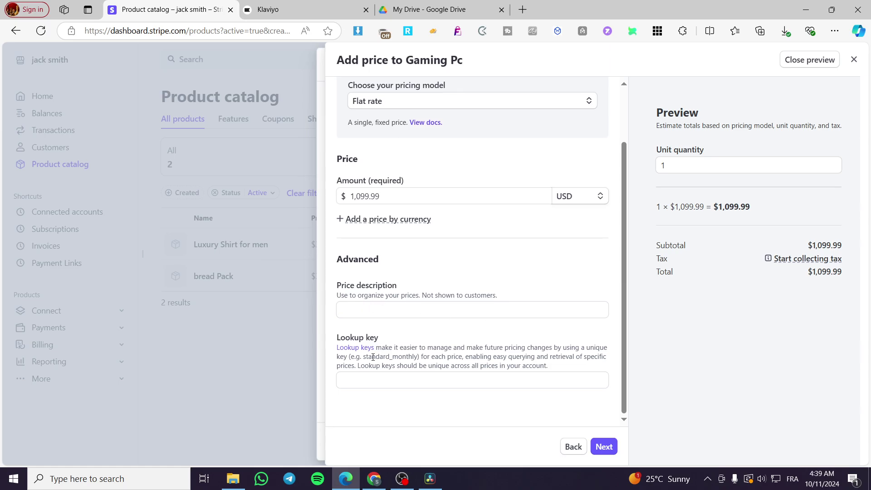
click(595, 449)
scroll(709, 390, down, 1)
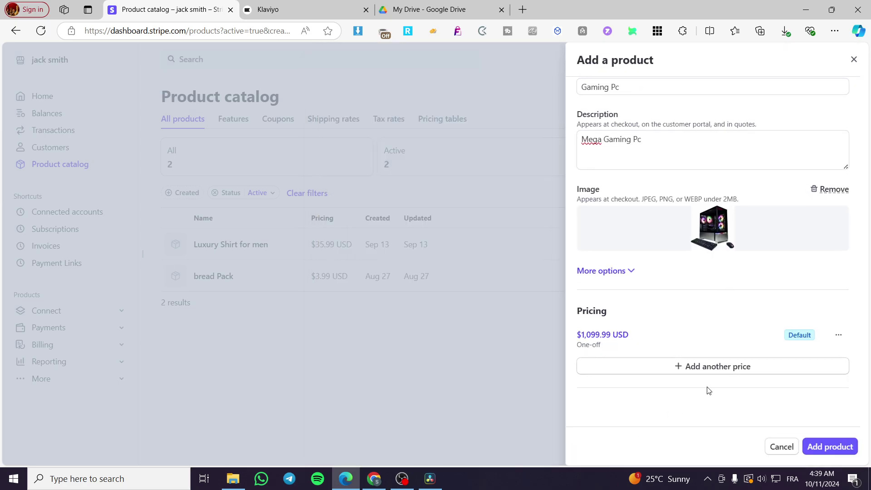
Save Gaming Pc so the catalog lists it at $1,099.99 USD among three products.
click(829, 446)
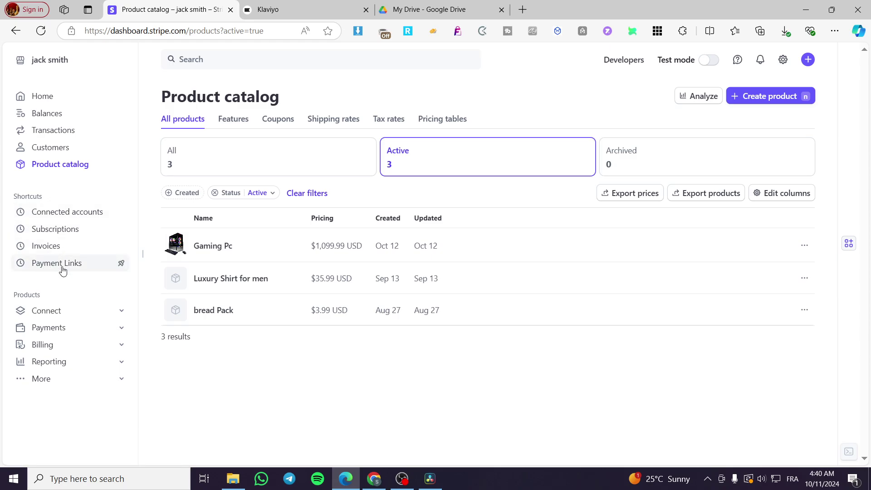
Start a payment link for Gaming Pc at $1,099.99 with customer-adjustable quantity.
click(809, 61)
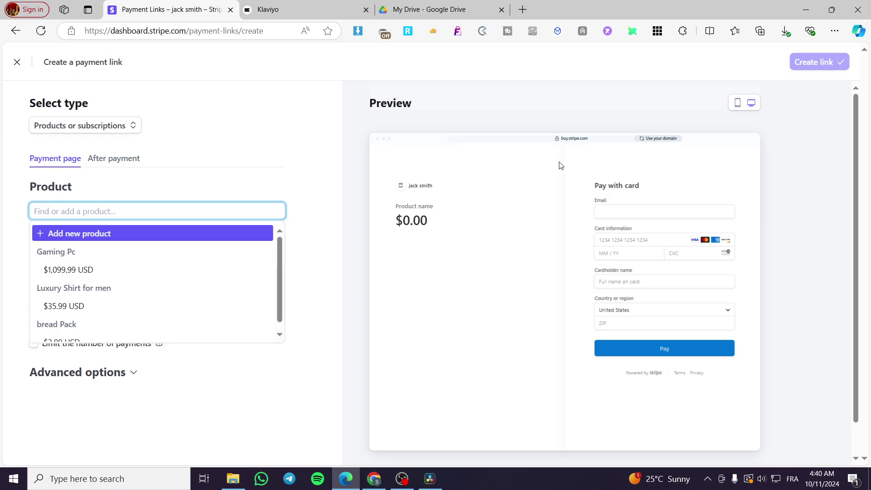
click(112, 270)
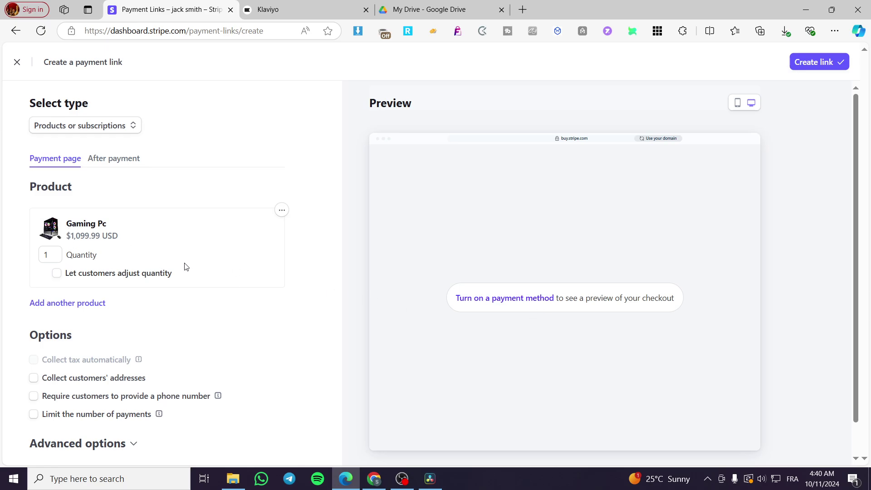
click(56, 274)
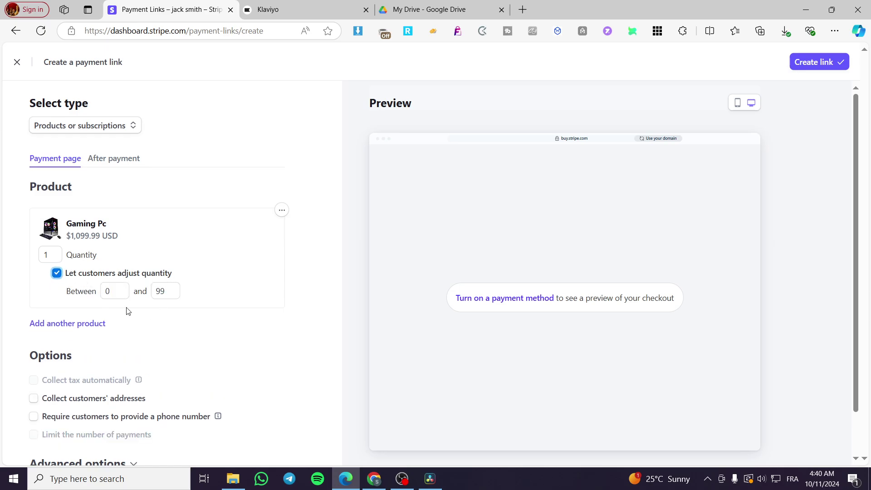
Collect billing and shipping addresses for all 232 countries and require phone numbers.
scroll(129, 308, down, 1)
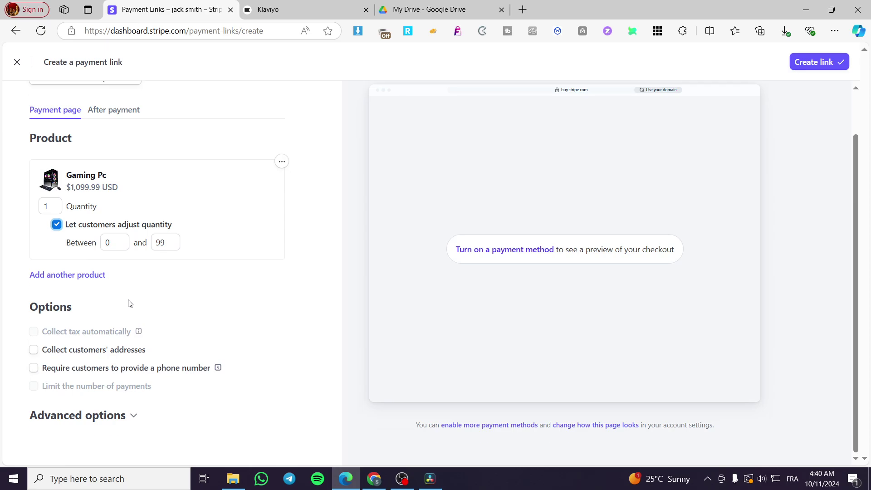
click(33, 356)
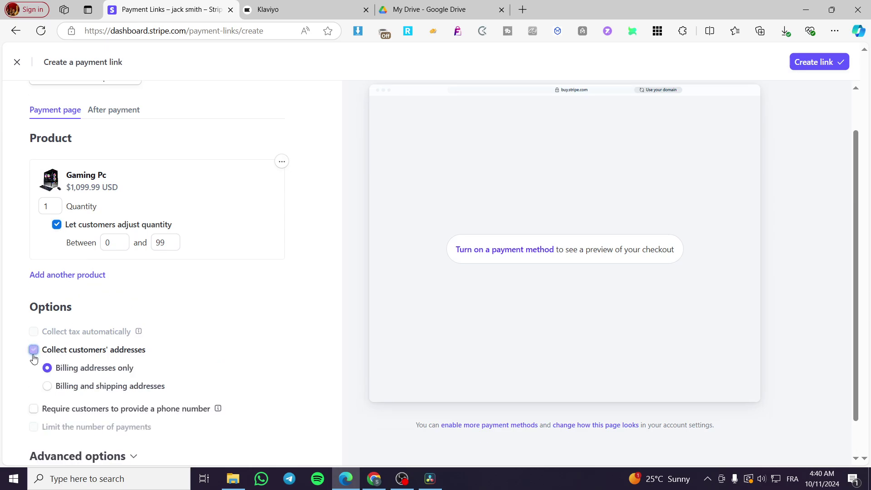
click(34, 410)
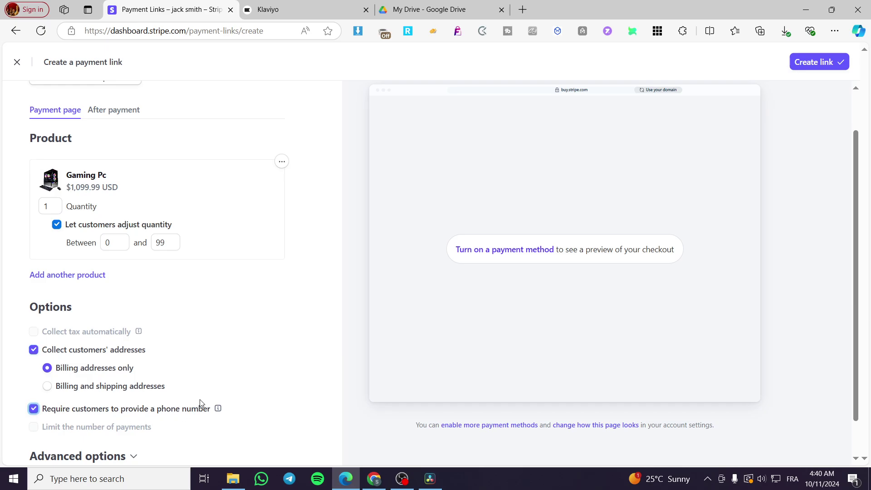
click(48, 386)
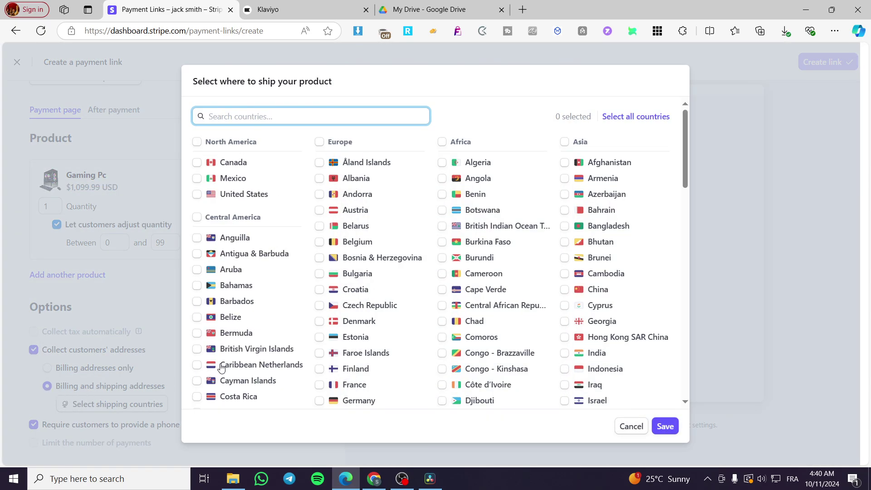
click(657, 117)
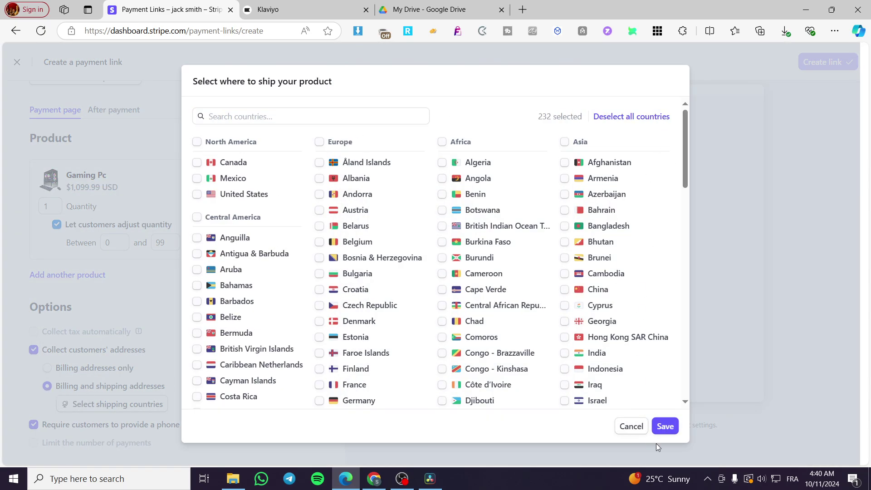
click(665, 426)
Expand the payment link's Advanced options, then return to the top of the form.
scroll(121, 392, down, 3)
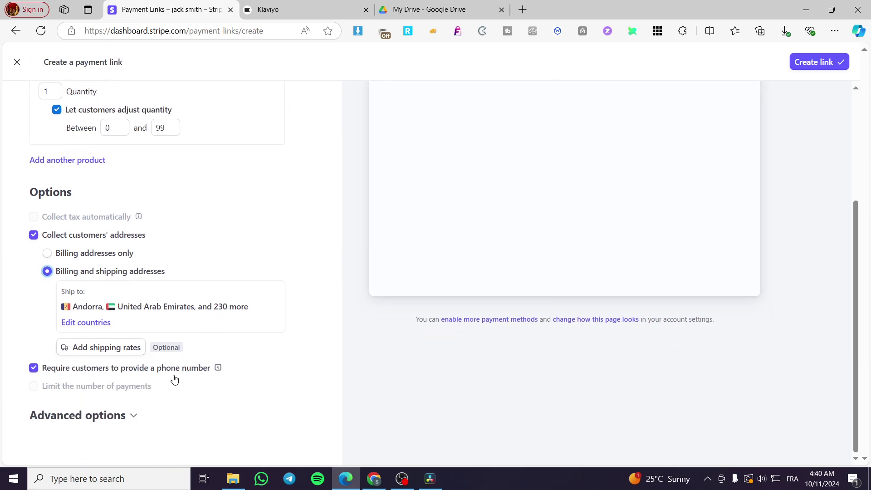
click(131, 417)
scroll(149, 408, down, 2)
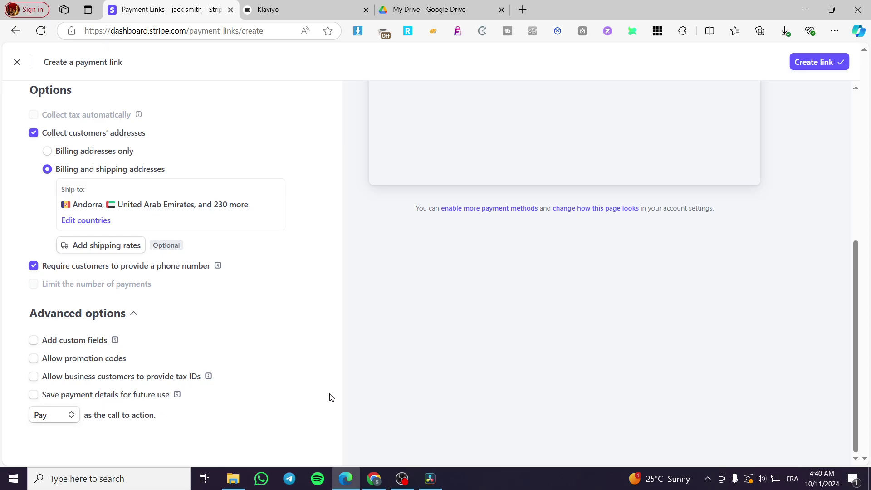
scroll(208, 365, up, 1)
scroll(187, 364, down, 1)
scroll(367, 366, up, 4)
scroll(205, 395, down, 4)
scroll(164, 405, up, 5)
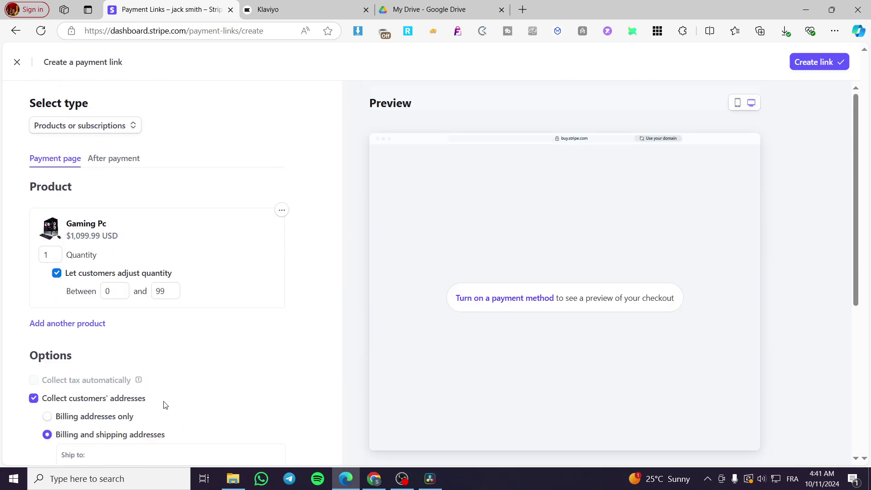
Review the After payment settings: standard confirmation page and no invoice PDF.
click(113, 159)
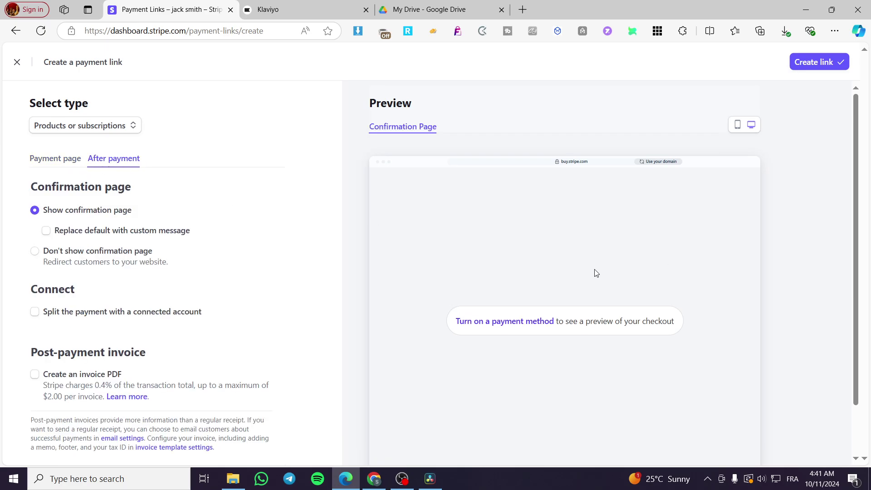
scroll(657, 191, down, 1)
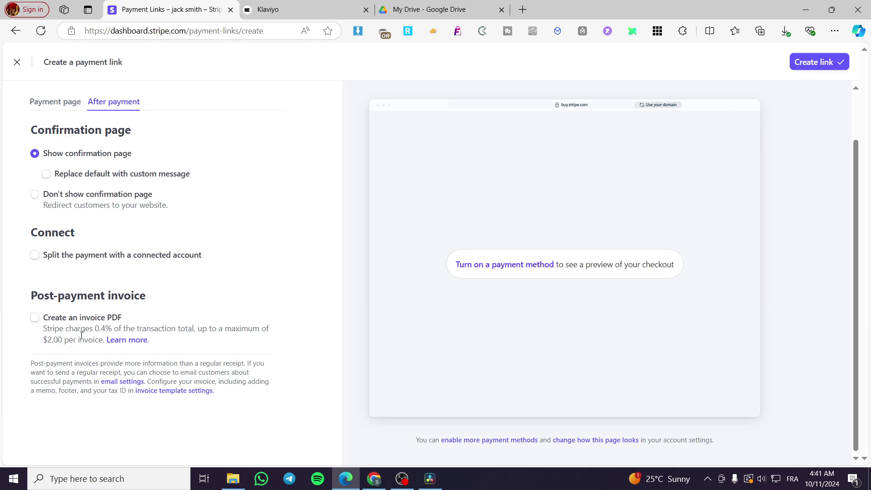
drag(96, 329, 108, 328)
Try creating the link, which fails since payments aren't enabled, then close the form.
click(817, 62)
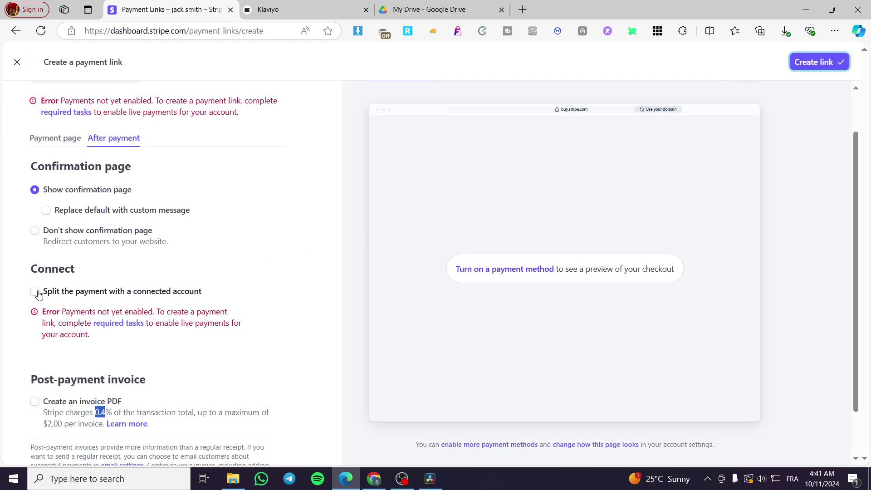
scroll(38, 294, up, 2)
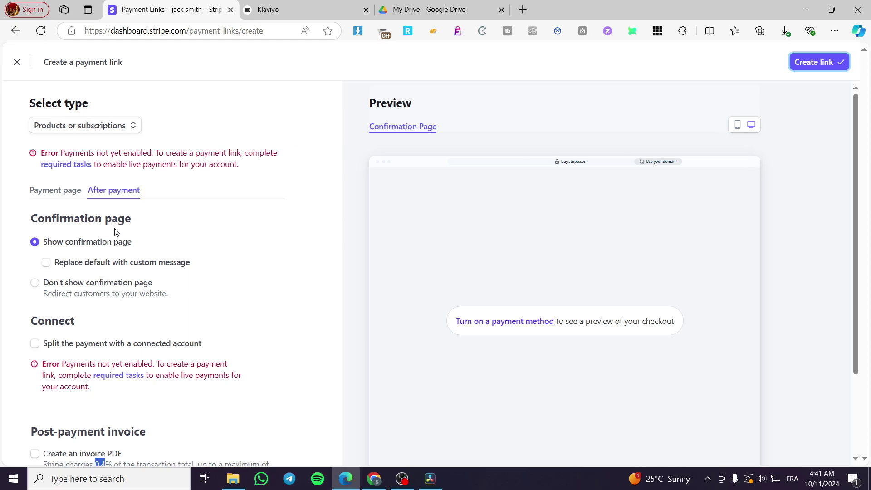
click(25, 63)
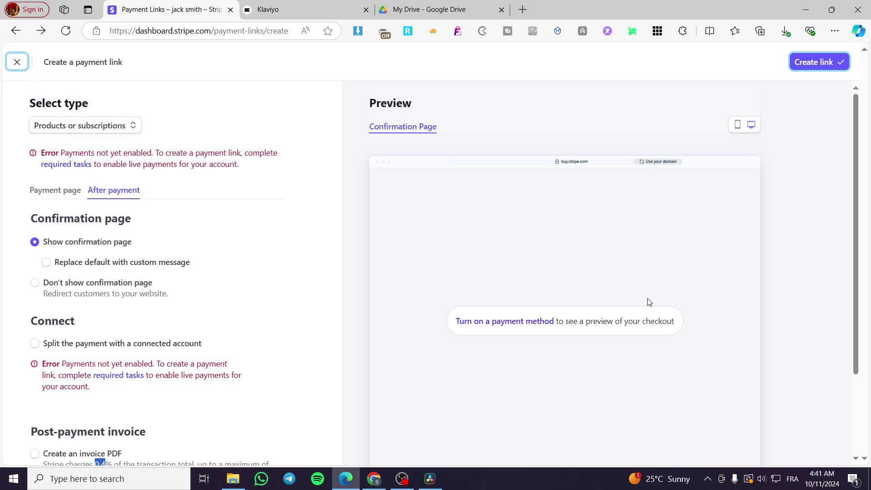